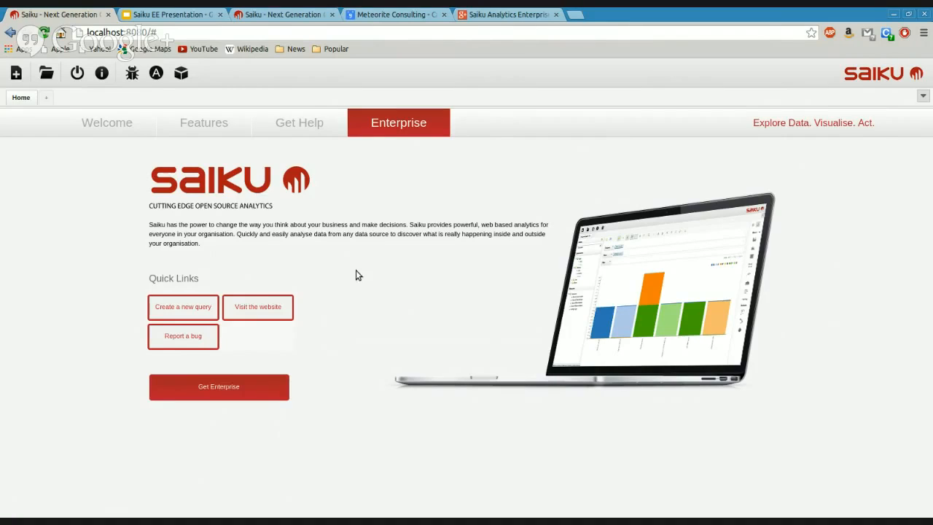
# Open the admin console and examine the data source creation form, its advanced text entry and the schema upload form.
pyautogui.click(156, 74)
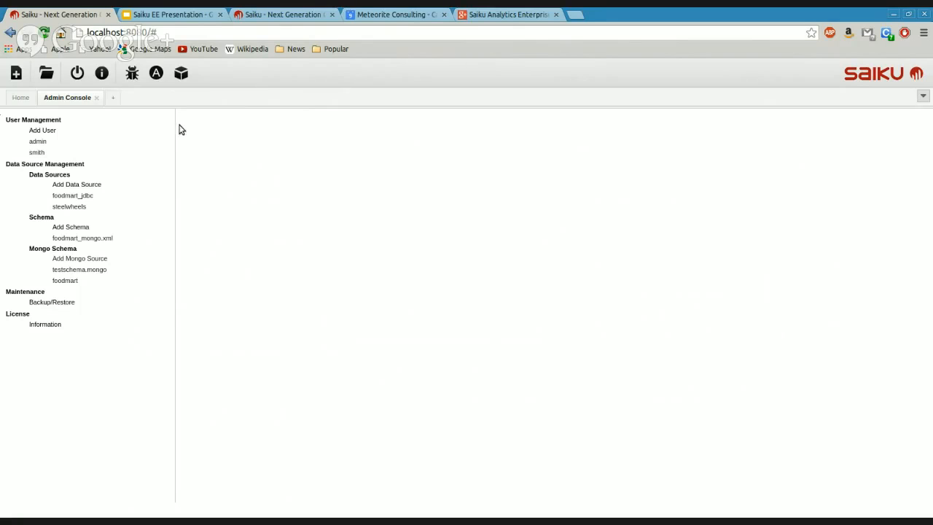
pyautogui.click(86, 187)
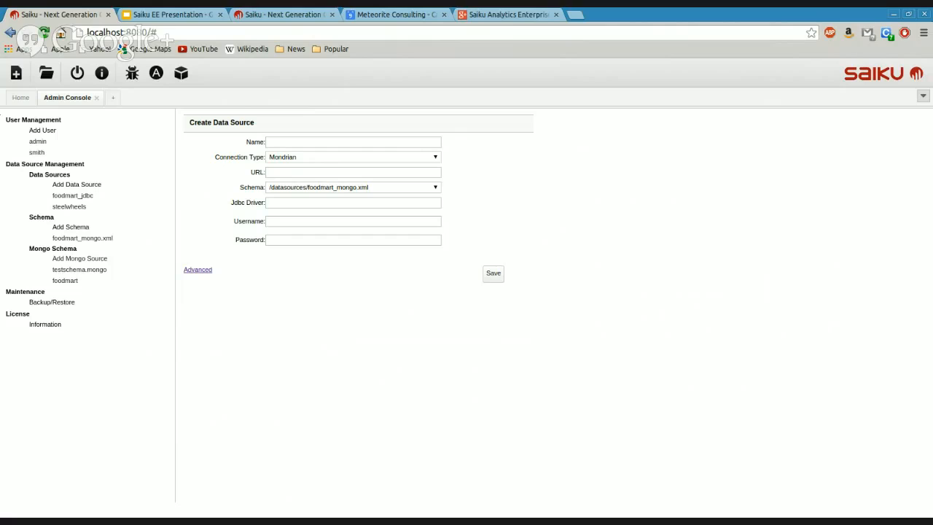
pyautogui.click(198, 271)
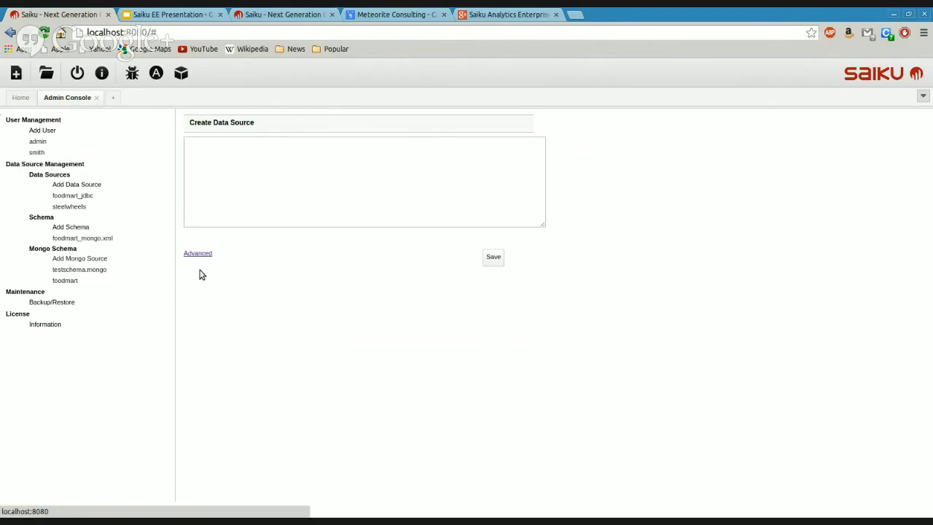
pyautogui.click(278, 143)
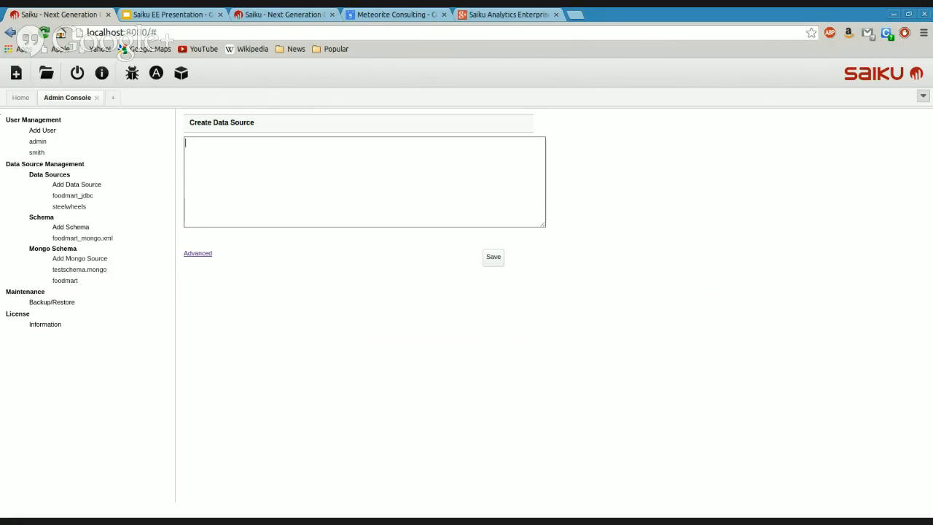
pyautogui.click(66, 228)
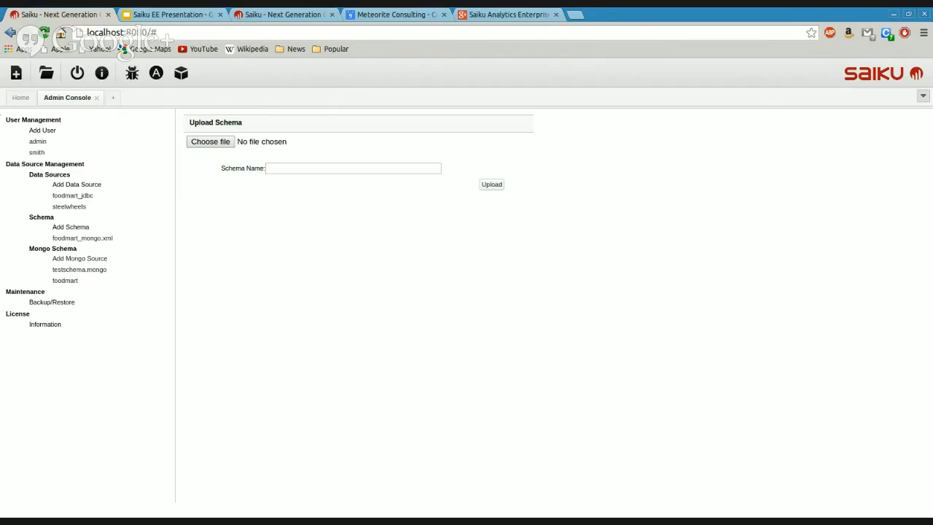
# Open the repository and expand the homes folder and its home:admin subfolder.
pyautogui.click(48, 73)
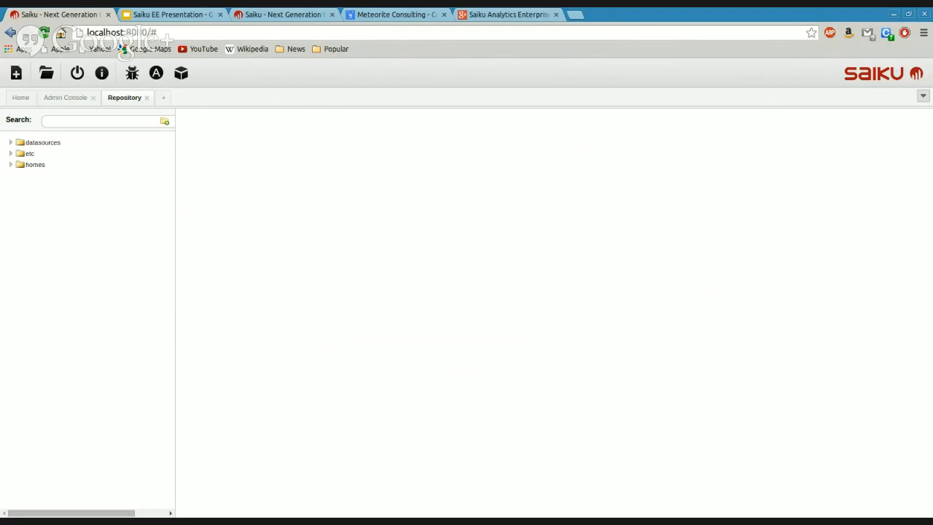
pyautogui.click(10, 164)
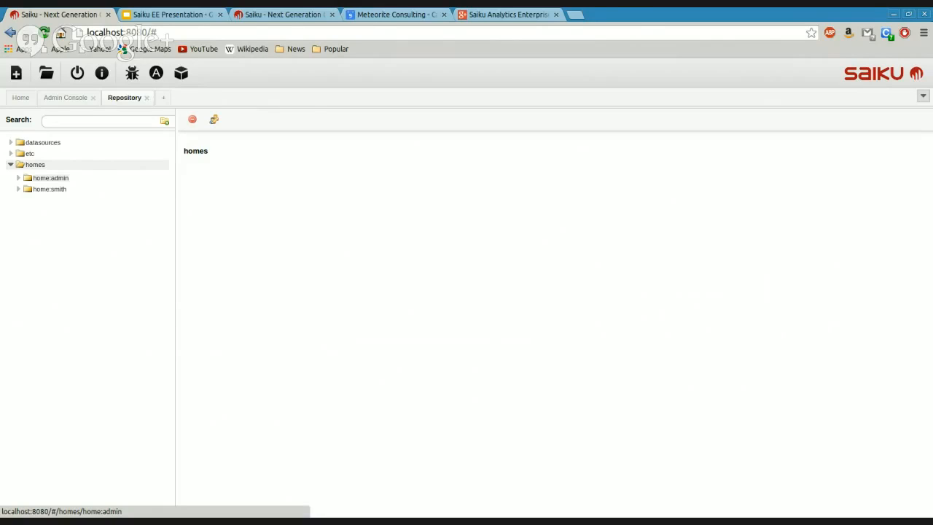
pyautogui.click(20, 179)
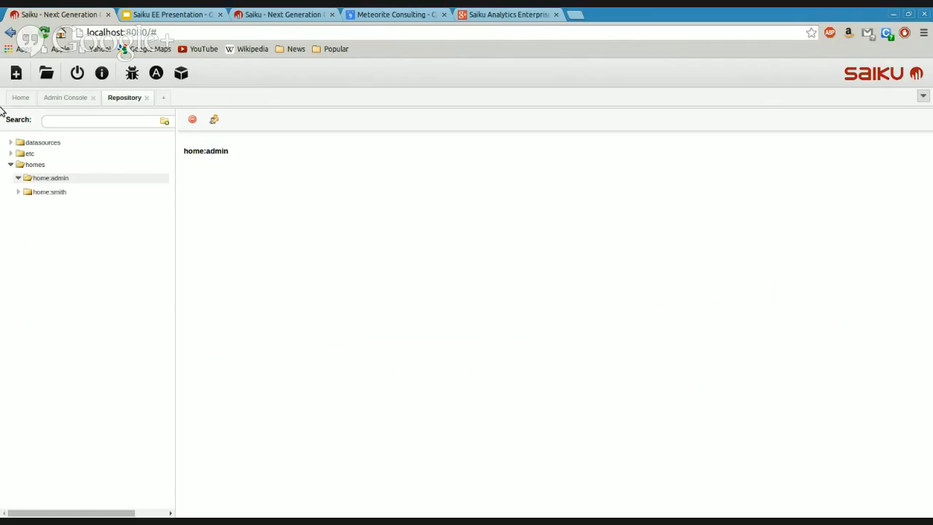
# Create a new query.
pyautogui.click(15, 73)
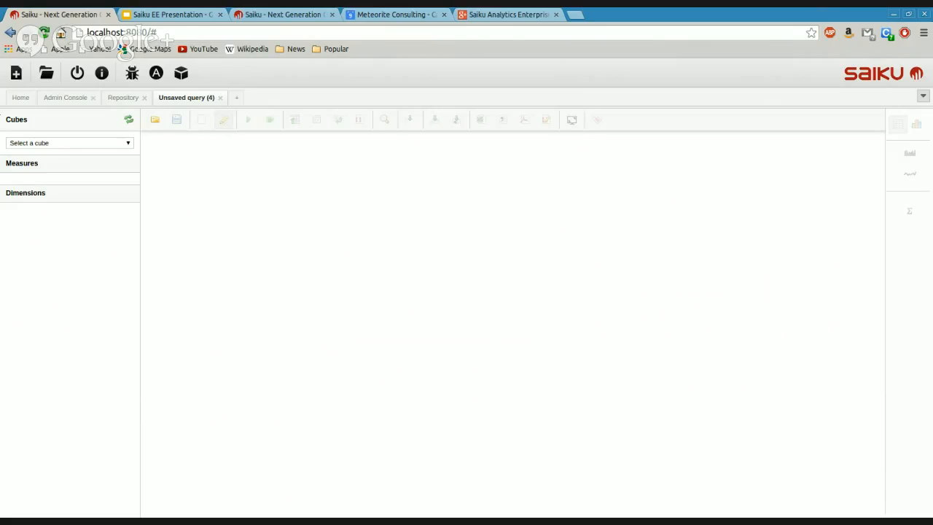
# Try to query the Store cube with Store Sqft as the measure and Store State on rows.
pyautogui.click(52, 195)
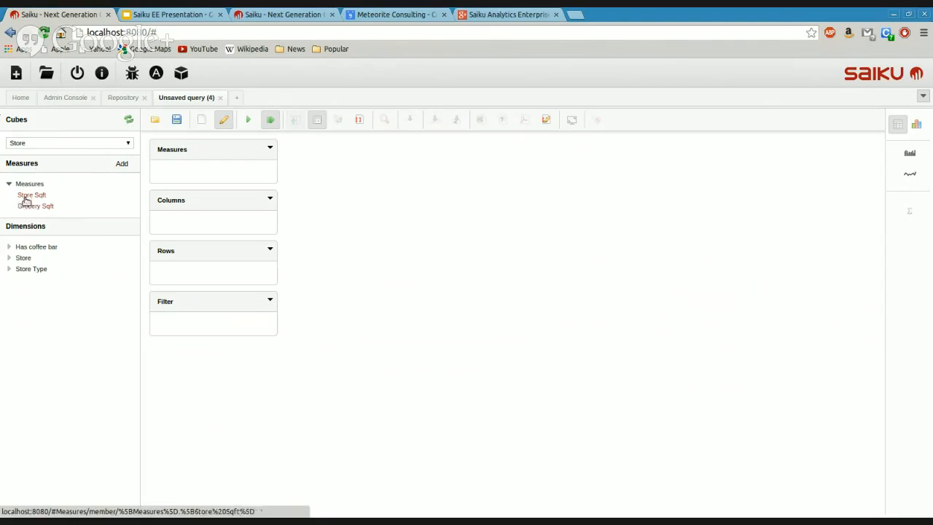
pyautogui.moveTo(26, 198); pyautogui.dragTo(177, 173)
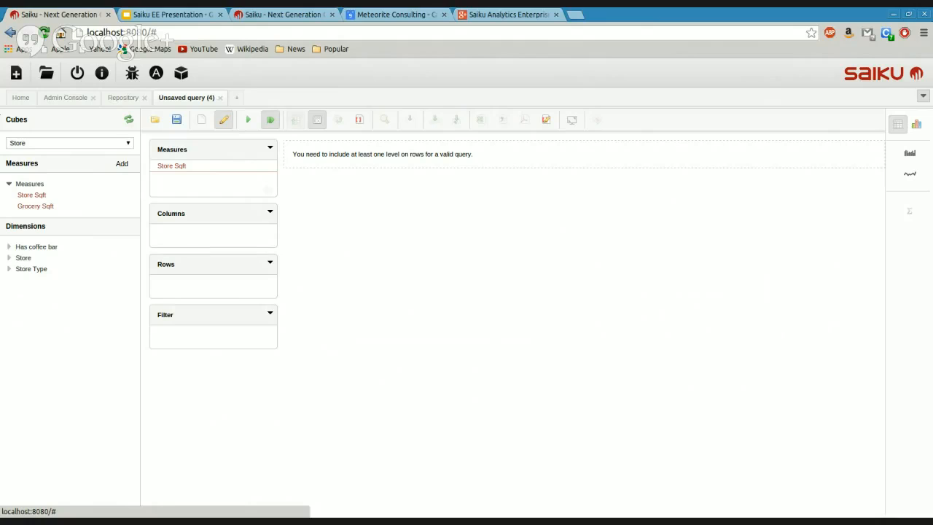
pyautogui.click(22, 258)
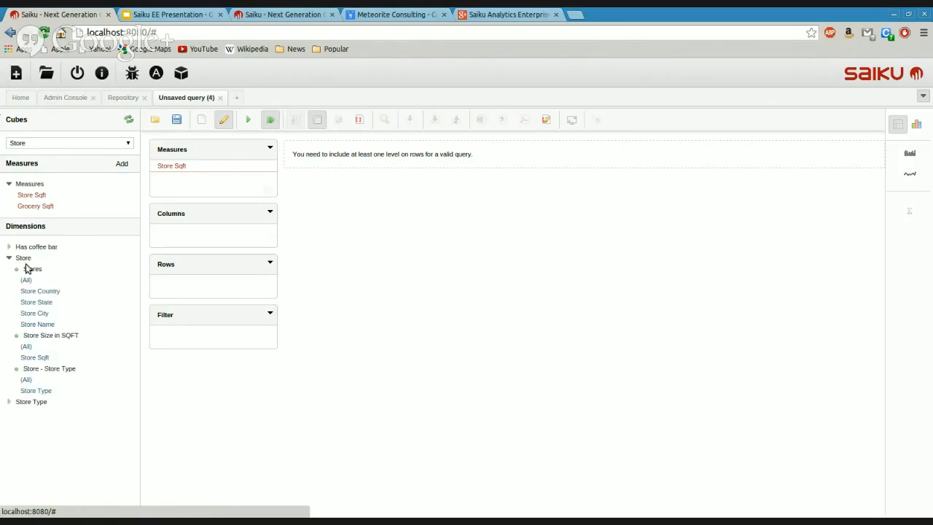
pyautogui.click(36, 300)
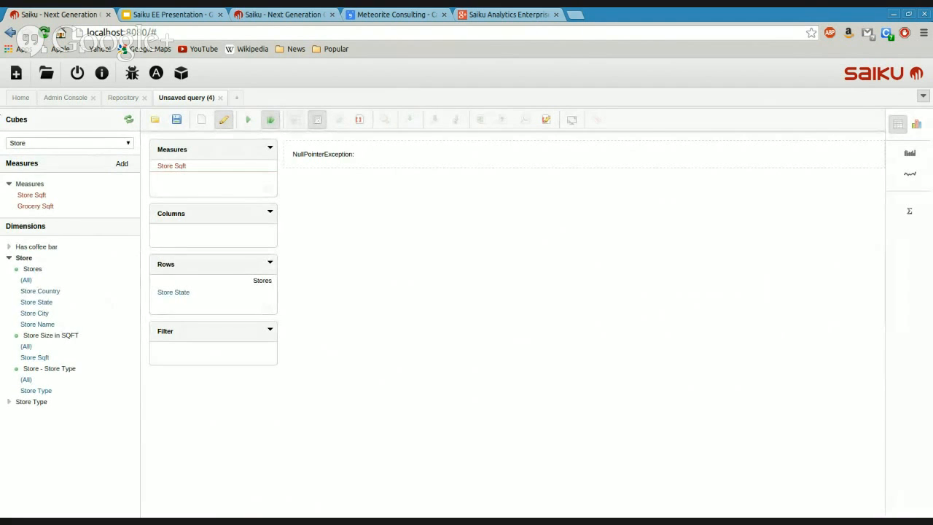
# Base the query on the Sales 2 cube, with Sales Count as the measure and Product Department on rows.
pyautogui.click(66, 187)
pyautogui.click(39, 195)
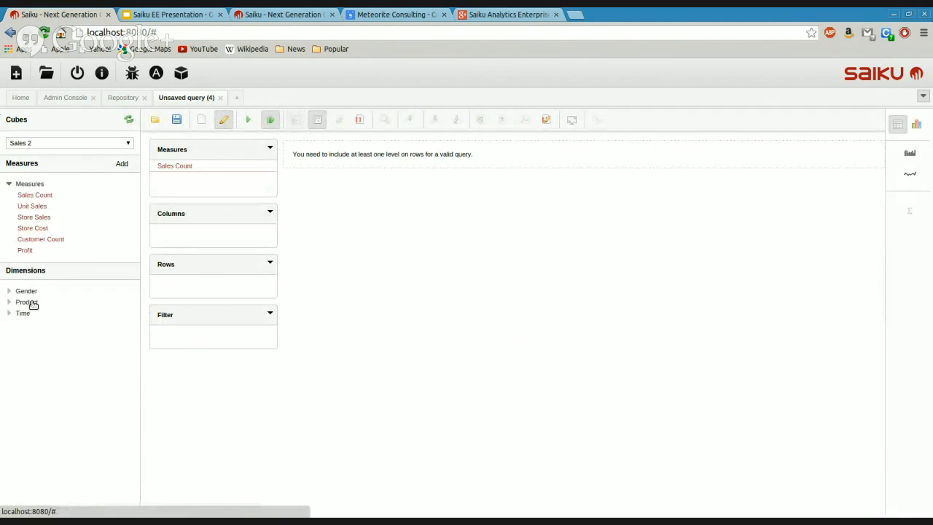
pyautogui.click(27, 301)
pyautogui.click(48, 335)
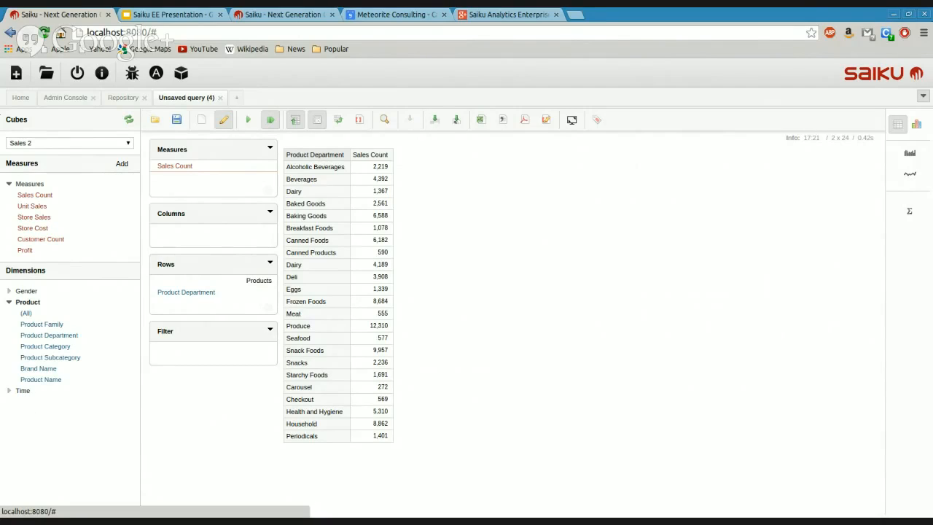
# Put the Time dimension's Quarter level on columns and add Sum grand totals to the columns.
pyautogui.click(23, 391)
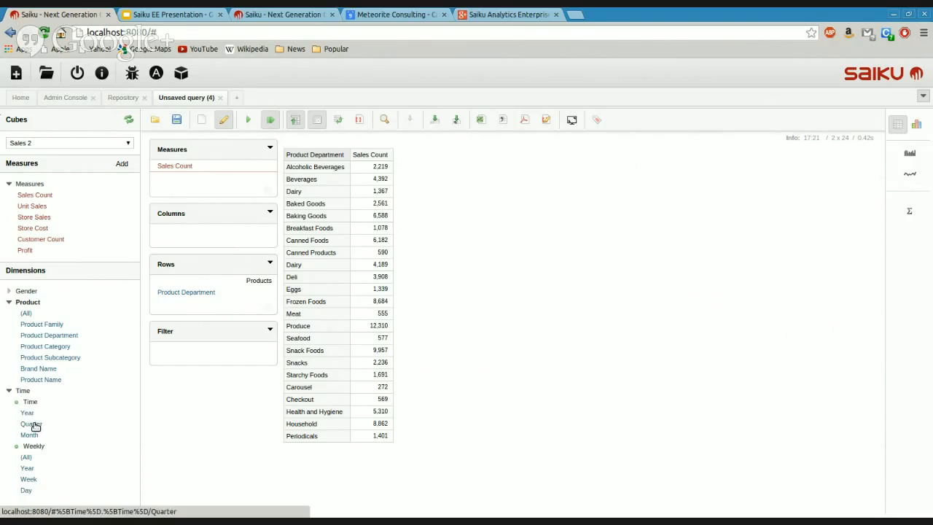
pyautogui.doubleClick(31, 424)
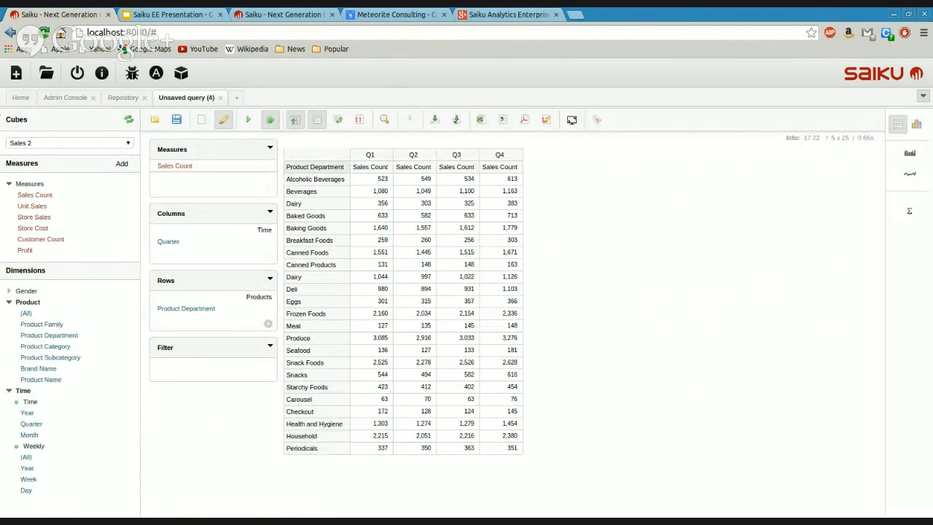
pyautogui.click(269, 214)
pyautogui.moveTo(245, 234)
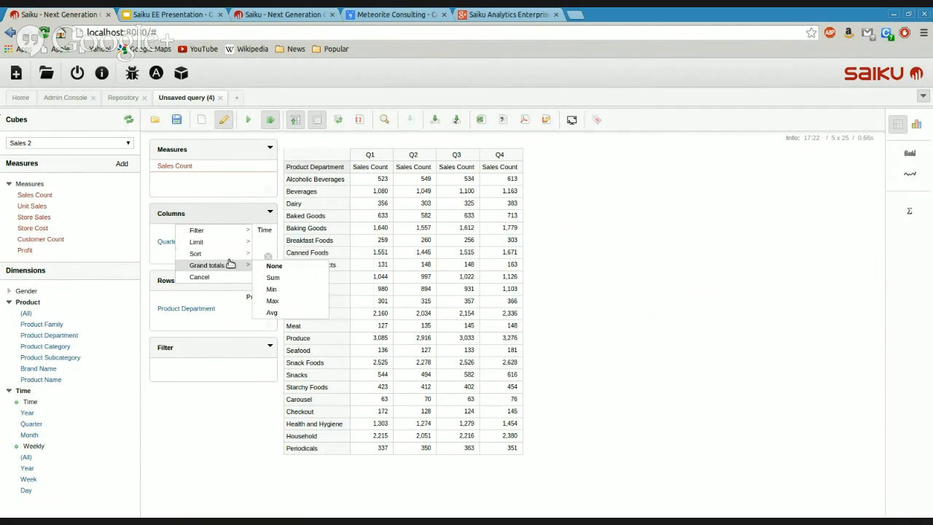
pyautogui.click(271, 278)
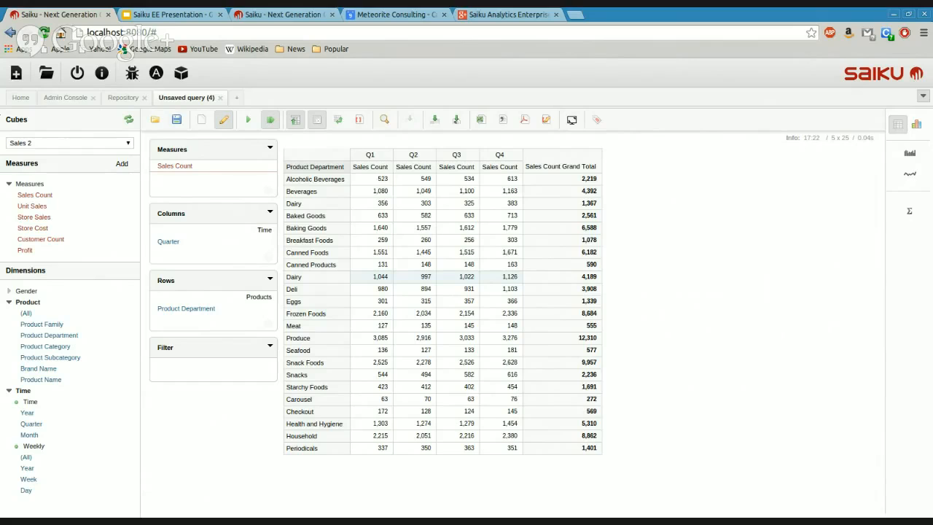
# Show spark lines beside the result table's rows and view the basic statistics of the query.
pyautogui.click(910, 154)
pyautogui.click(910, 174)
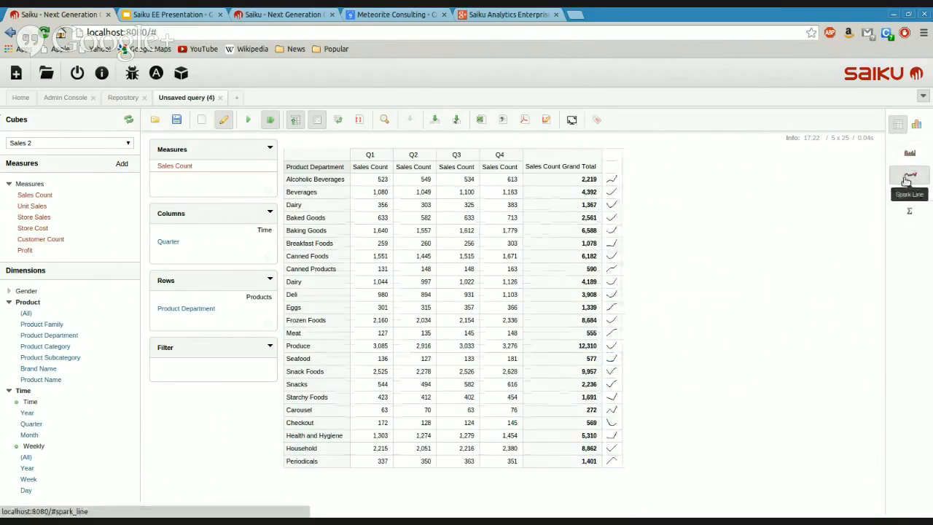
pyautogui.click(902, 213)
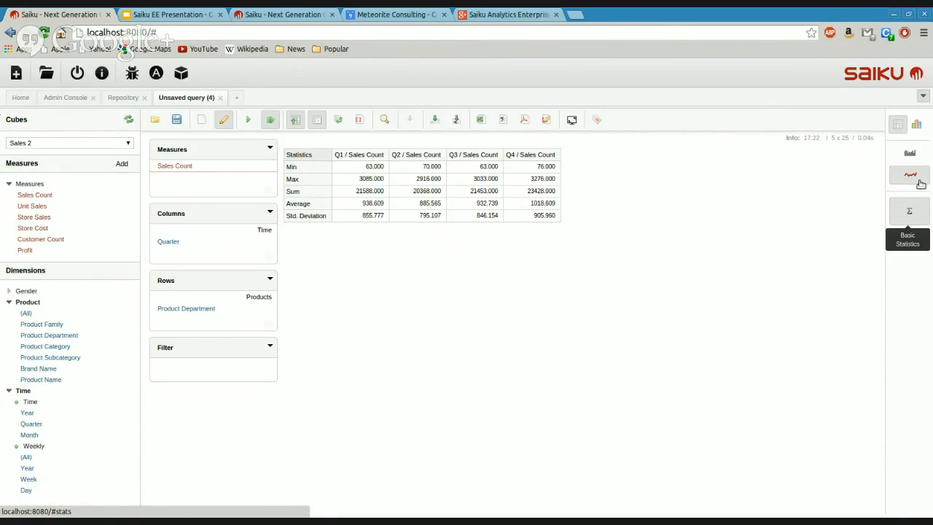
# Display the results as a chart and narrow it to the bars from Baking Goods to Canned Products.
pyautogui.click(916, 125)
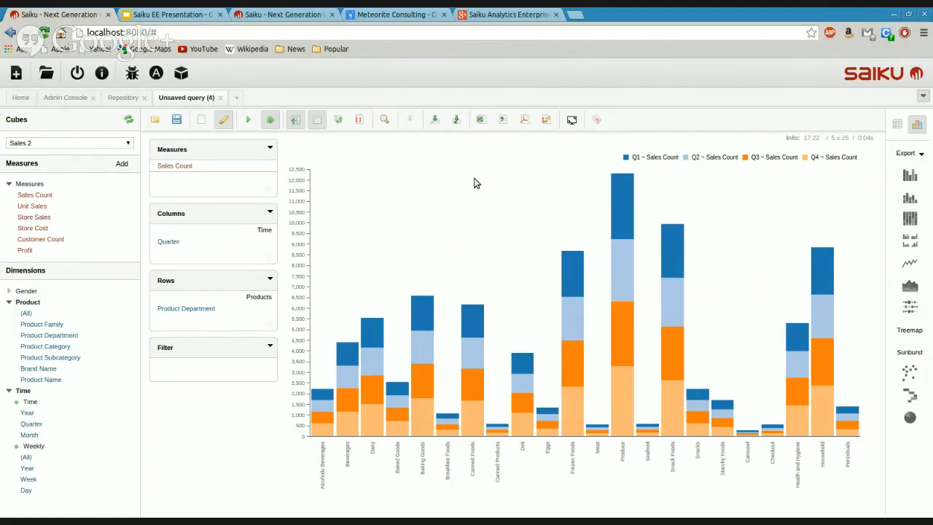
pyautogui.moveTo(395, 221); pyautogui.dragTo(656, 476)
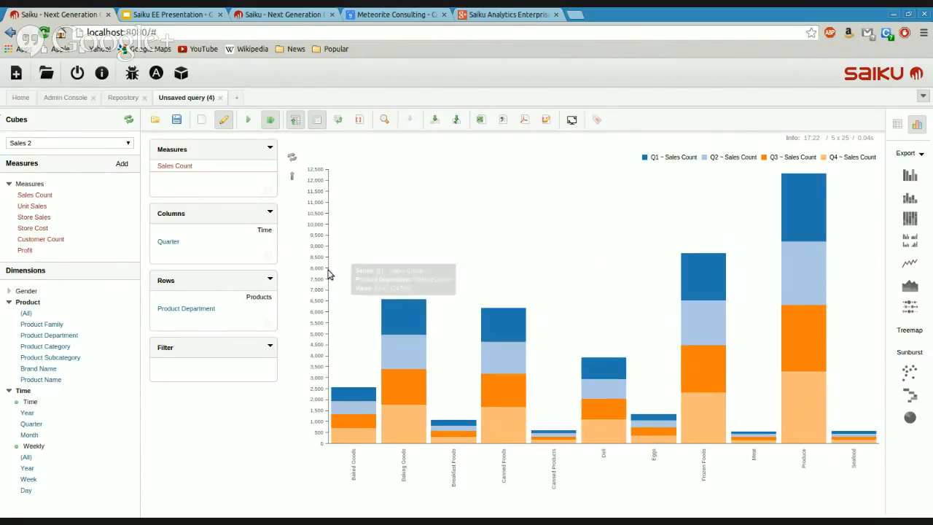
pyautogui.moveTo(363, 248)
pyautogui.mouseDown()
pyautogui.moveTo(350, 257)
pyautogui.moveTo(567, 495)
pyautogui.moveTo(562, 478)
pyautogui.mouseUp()
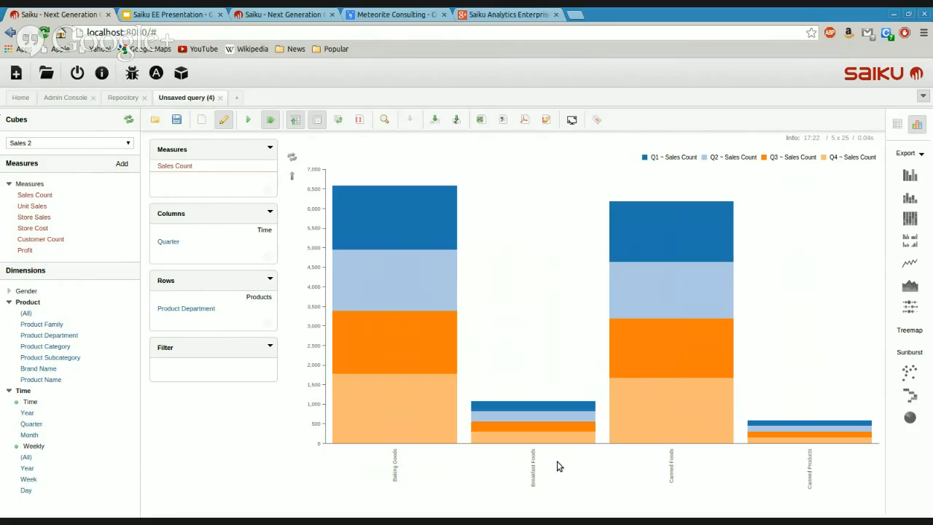
# Switch to the Saiku EE Presentation in Google Slides, present it and advance to the Performance slide.
pyautogui.click(159, 15)
pyautogui.click(786, 83)
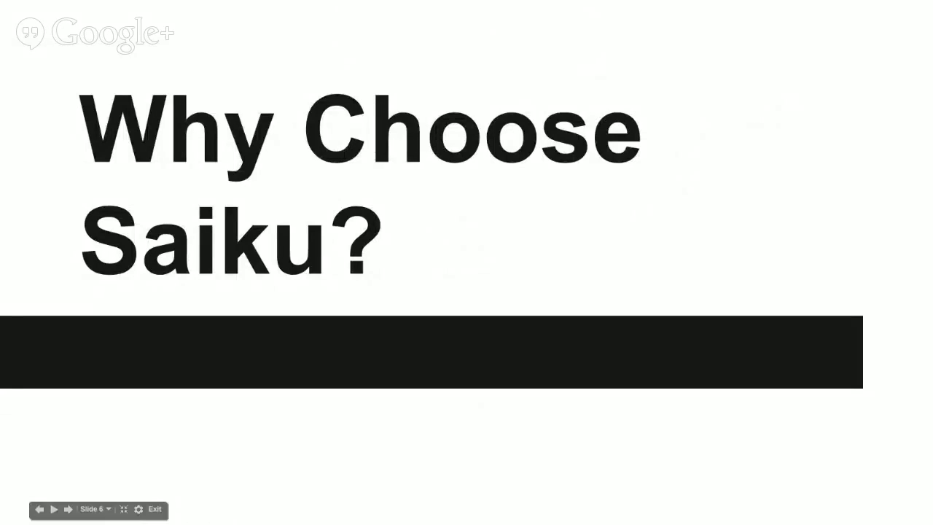
pyautogui.press('Right')
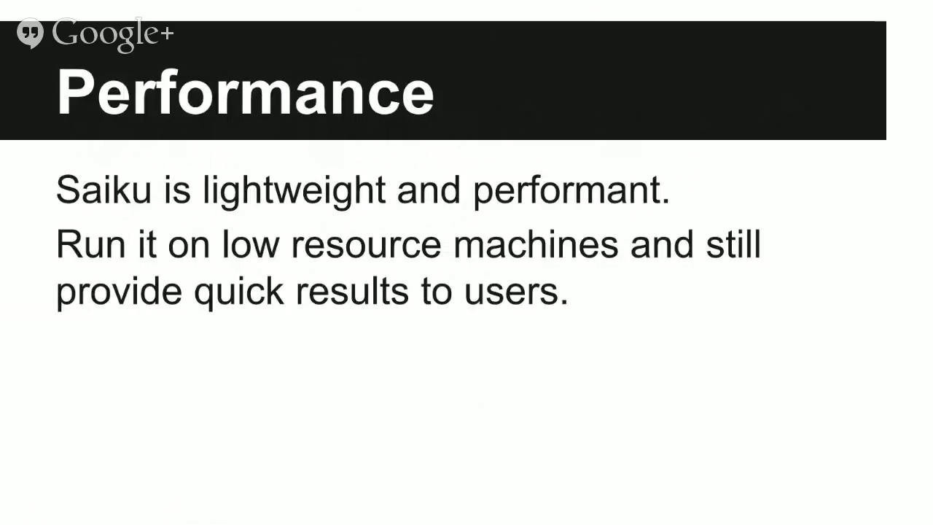
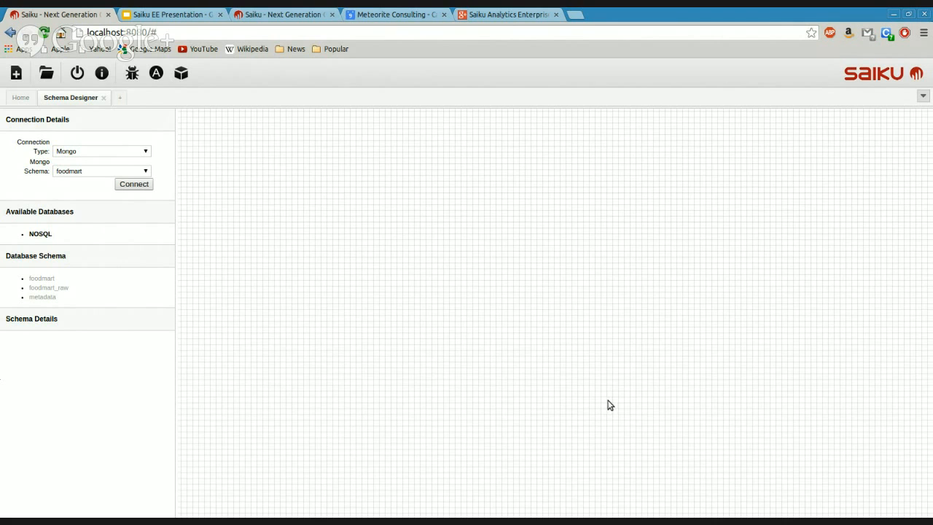
# Load the tables of the foodmart database schema and place the store and promotion tables on the design canvas.
pyautogui.click(36, 277)
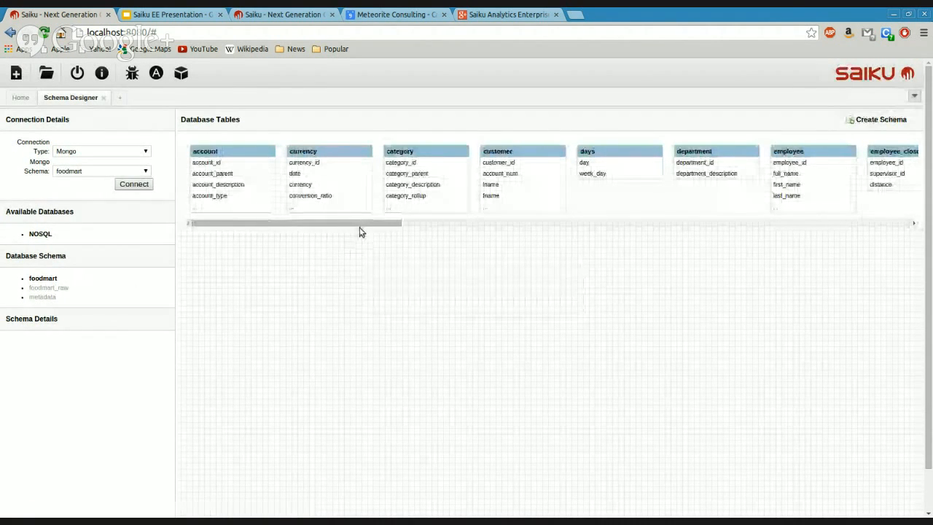
pyautogui.moveTo(362, 224); pyautogui.dragTo(783, 237)
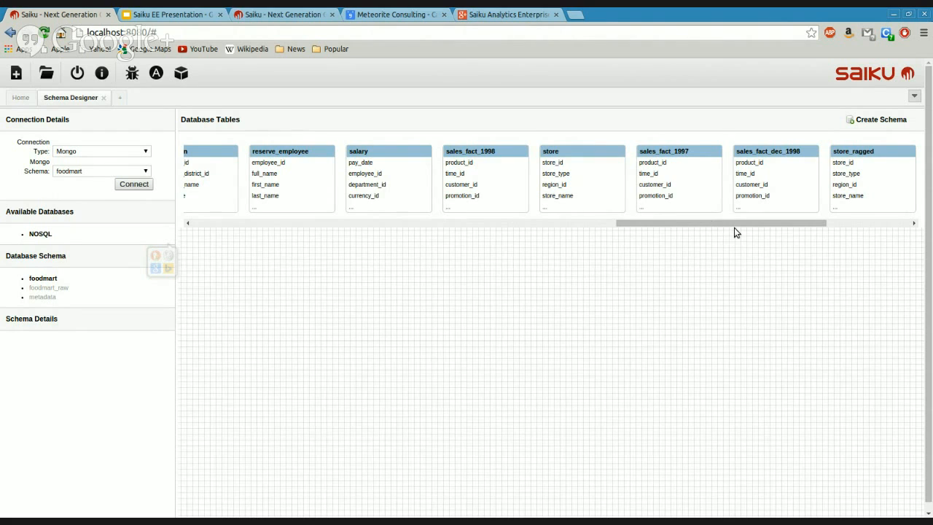
pyautogui.moveTo(734, 225); pyautogui.dragTo(679, 241)
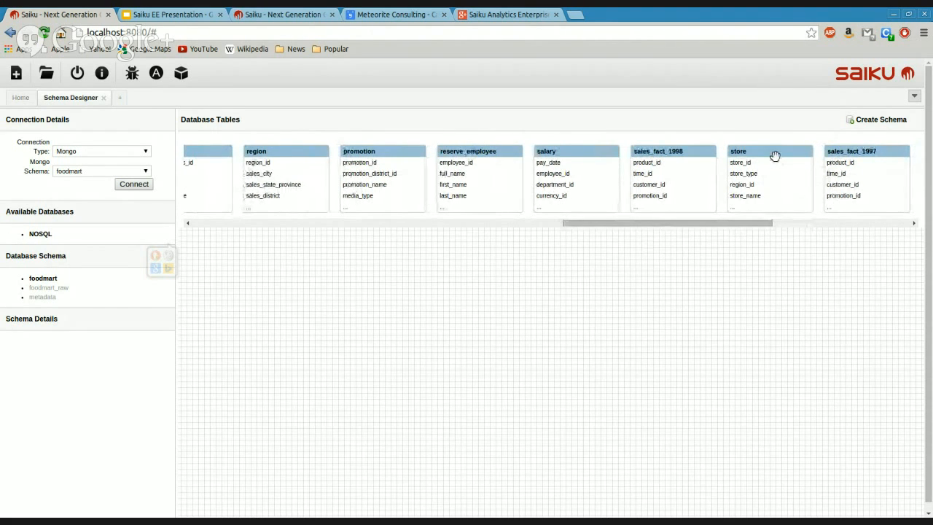
pyautogui.moveTo(775, 156); pyautogui.dragTo(437, 322)
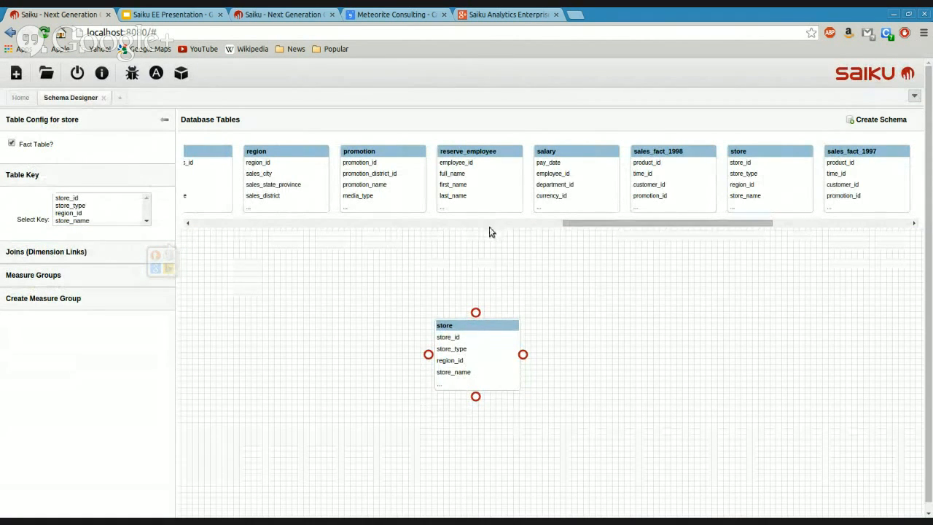
pyautogui.moveTo(344, 186); pyautogui.dragTo(328, 304)
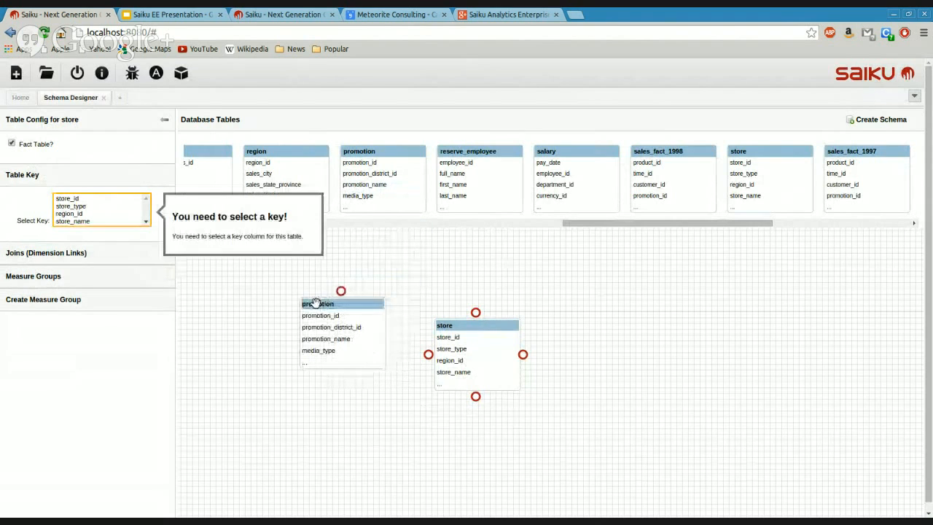
# Set store_id and promotion_id as the keys of their tables and link the promotion table to the store table.
pyautogui.click(81, 202)
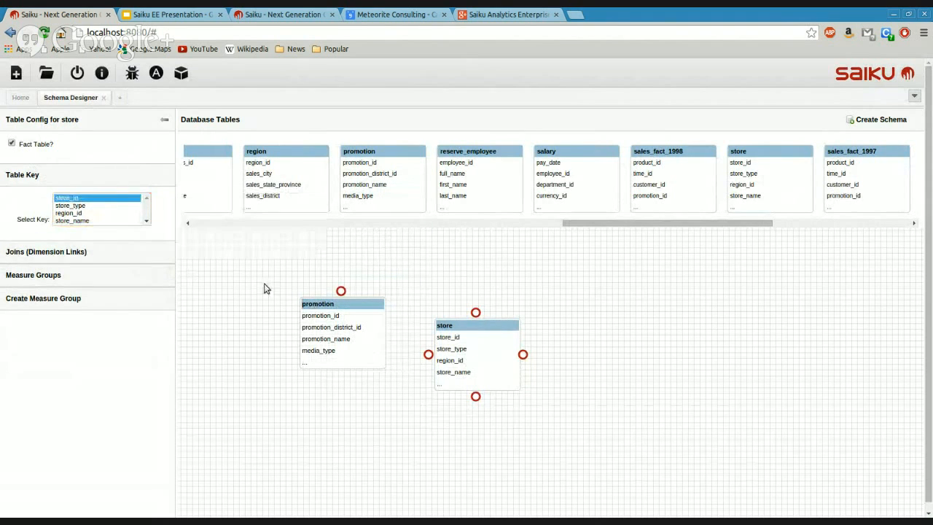
pyautogui.click(343, 315)
pyautogui.click(93, 231)
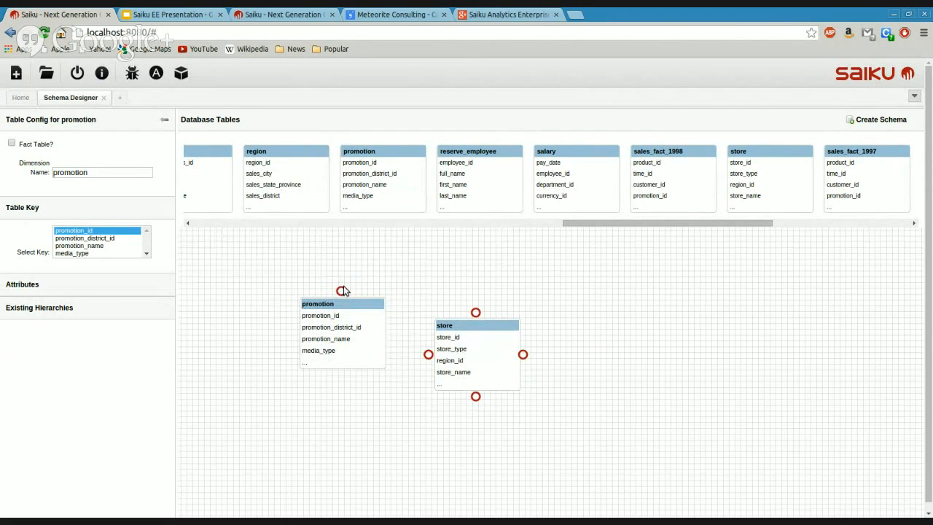
pyautogui.moveTo(342, 290); pyautogui.dragTo(552, 351)
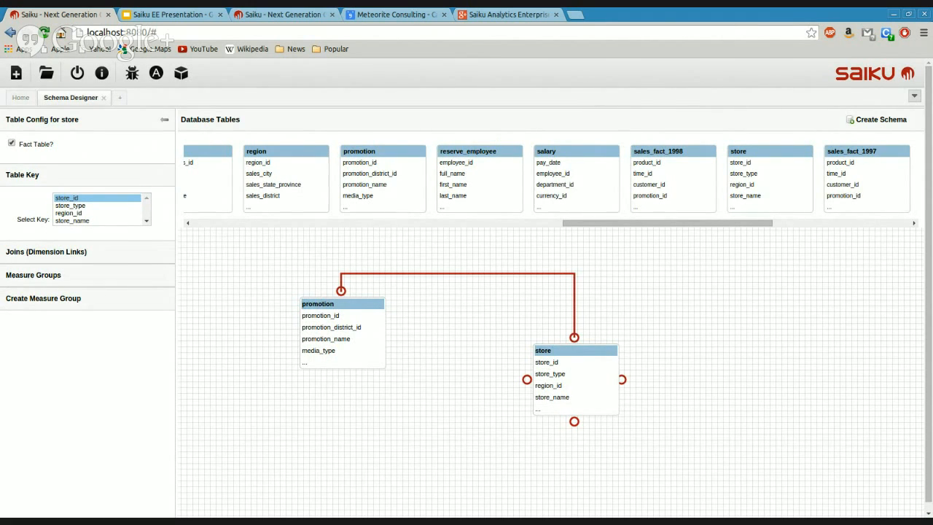
# Show the store table's measure group settings and open the form for adding a schema in the admin console.
pyautogui.click(40, 276)
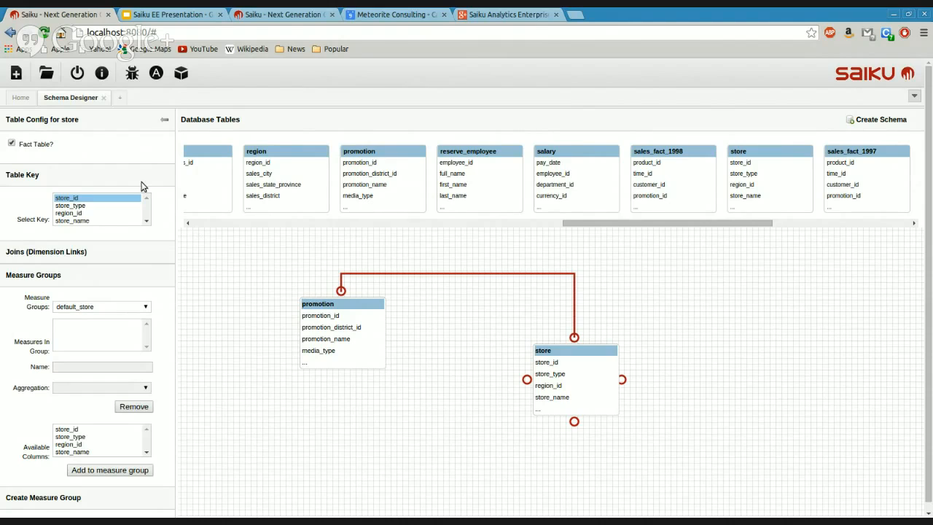
pyautogui.click(153, 72)
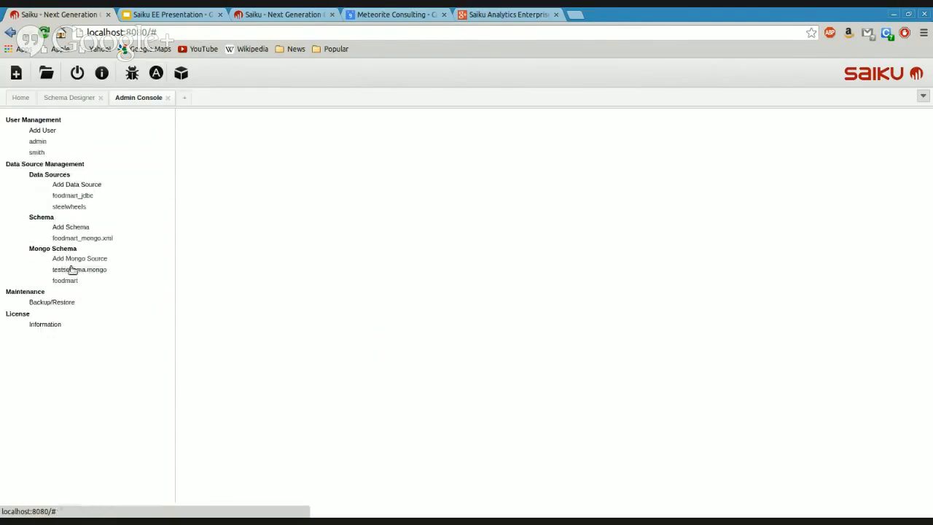
pyautogui.click(72, 229)
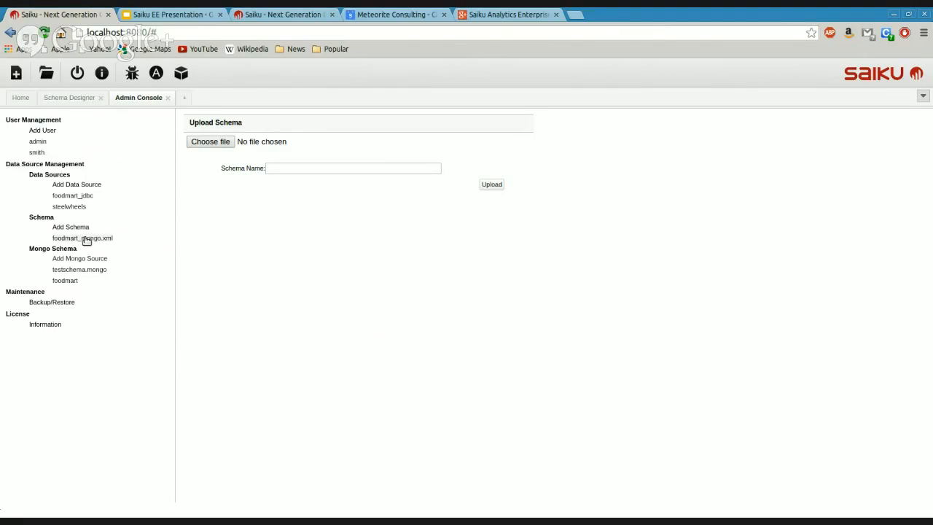
# Start a new Mongo source and add a blank table entry with one row for mapping a Mongo key to a column.
pyautogui.click(73, 260)
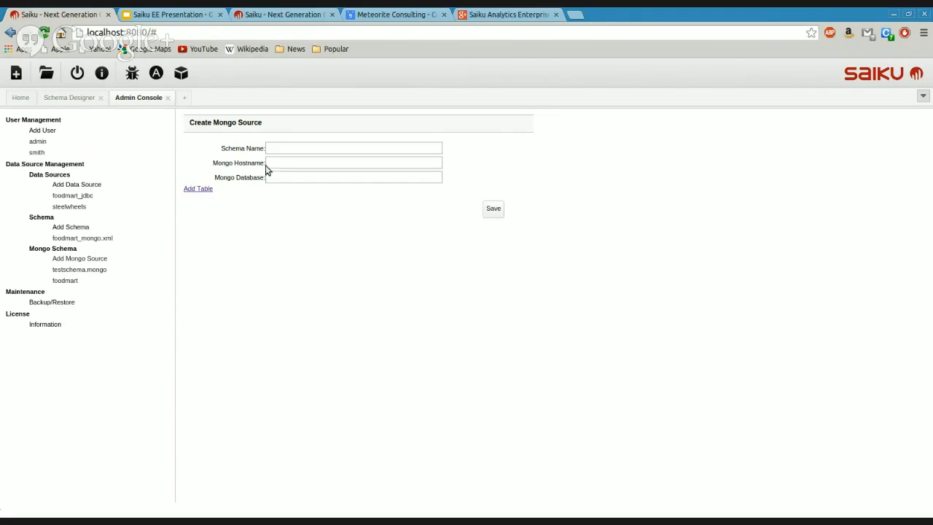
pyautogui.click(187, 190)
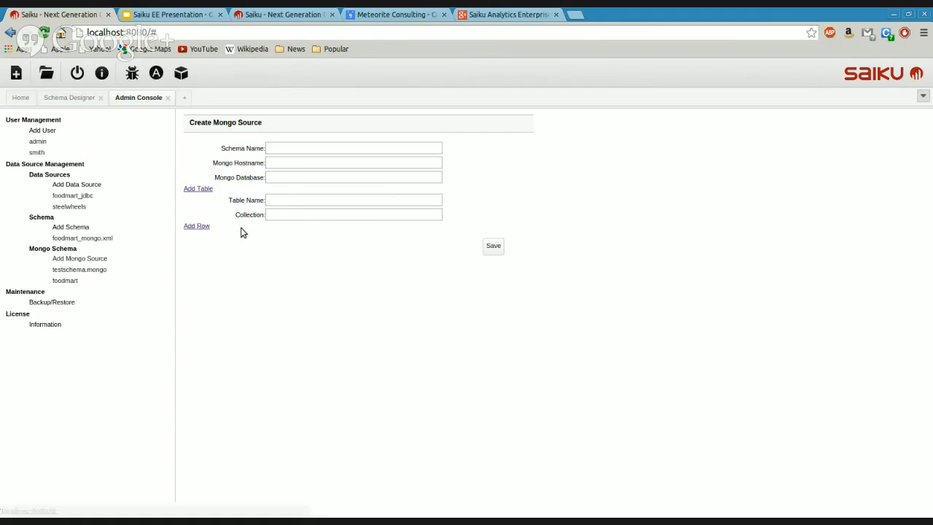
pyautogui.click(197, 227)
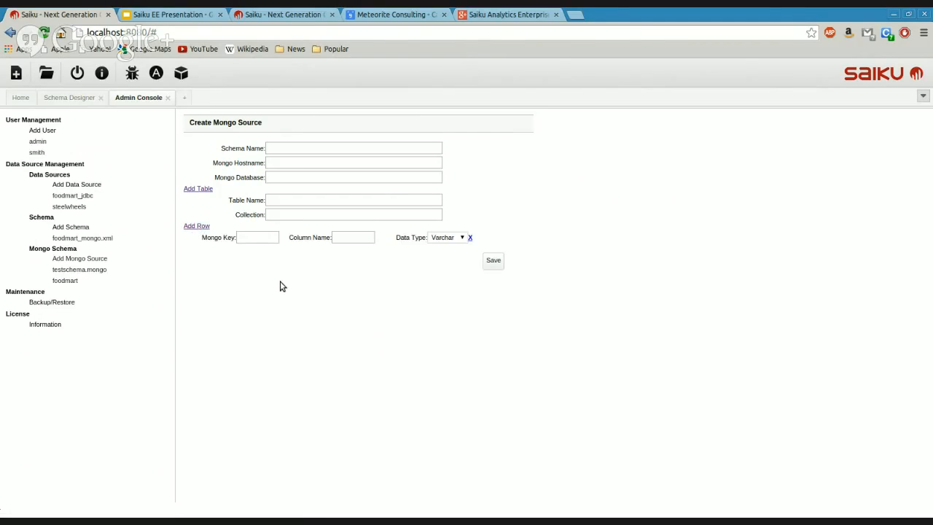